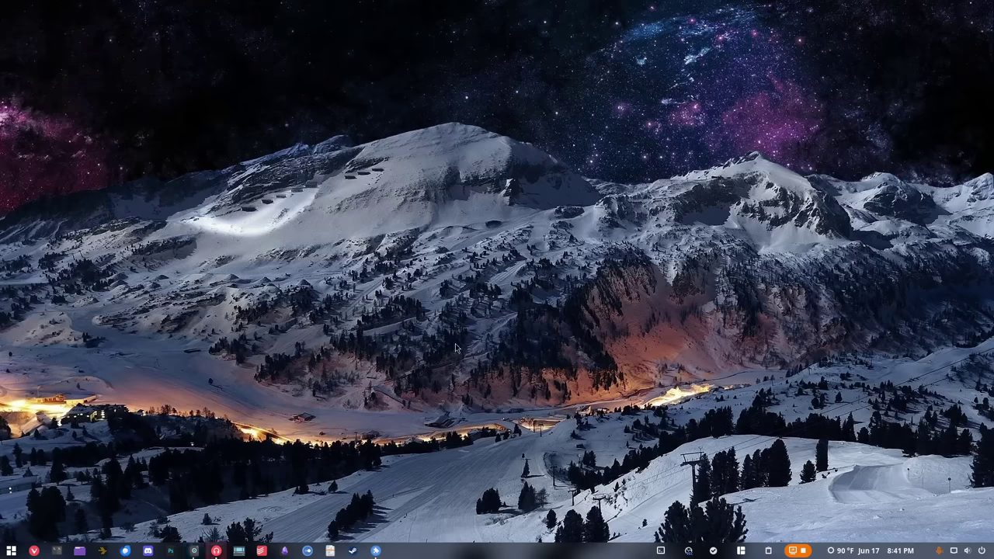
Step: Browse Extension Manager's Installed list (ArcMenu, Dash to Panel, Forge), then show ArcMenu's pinned apps
{"action": "left_click", "coordinate": [376, 550]}
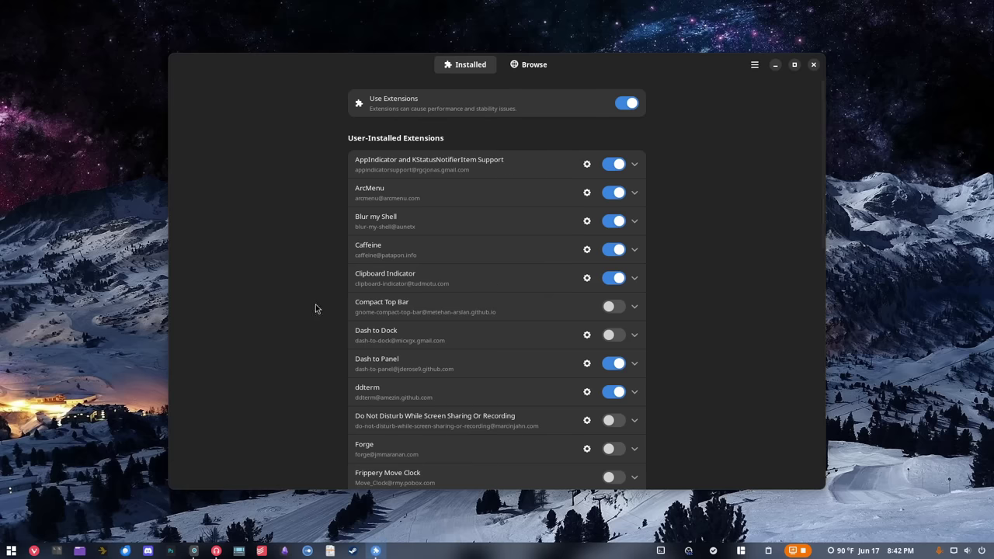
{"action": "scroll", "coordinate": [301, 307], "scroll_direction": "down", "scroll_amount": 2}
{"action": "scroll", "coordinate": [301, 303], "scroll_direction": "down", "scroll_amount": 6}
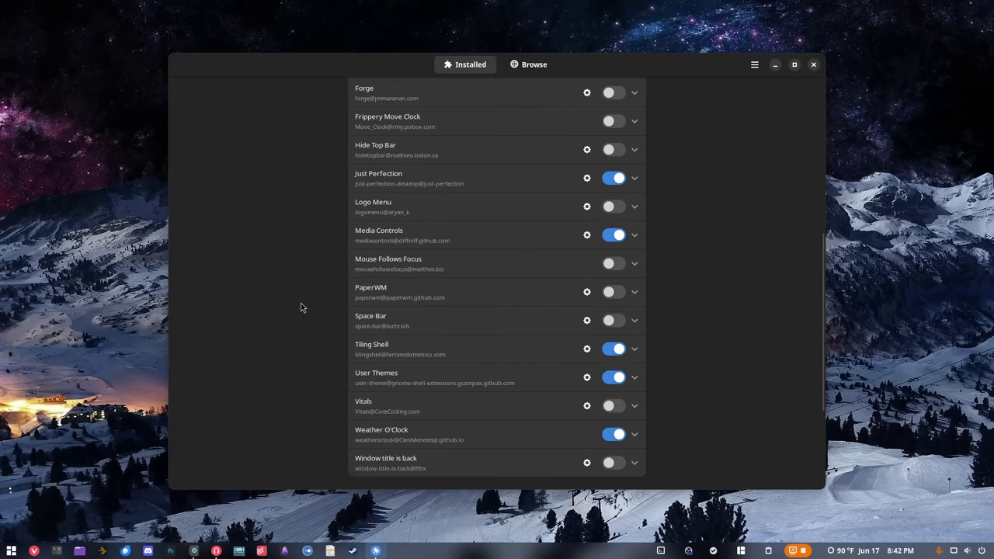
{"action": "scroll", "coordinate": [301, 303], "scroll_direction": "up", "scroll_amount": 4}
{"action": "scroll", "coordinate": [300, 303], "scroll_direction": "up", "scroll_amount": 3}
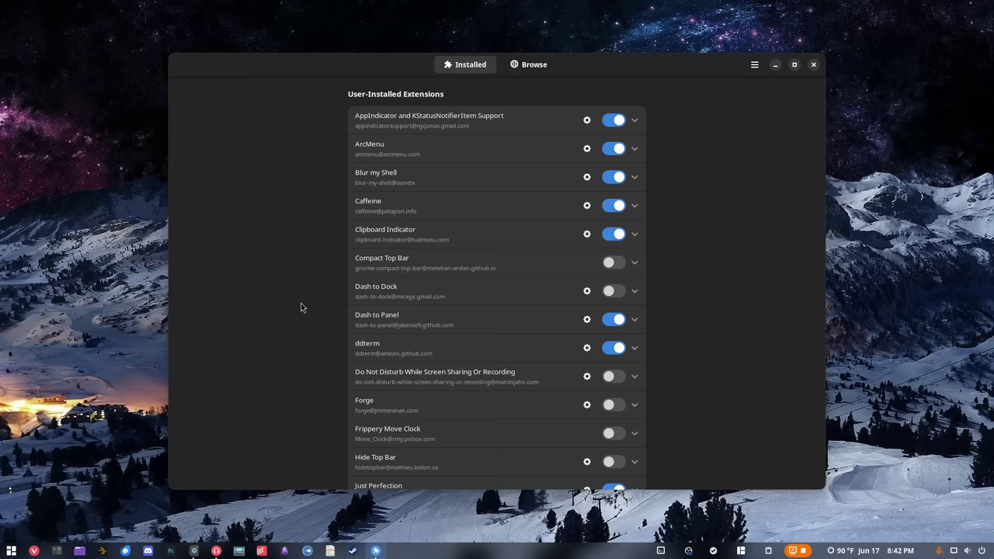
{"action": "left_click", "coordinate": [10, 551]}
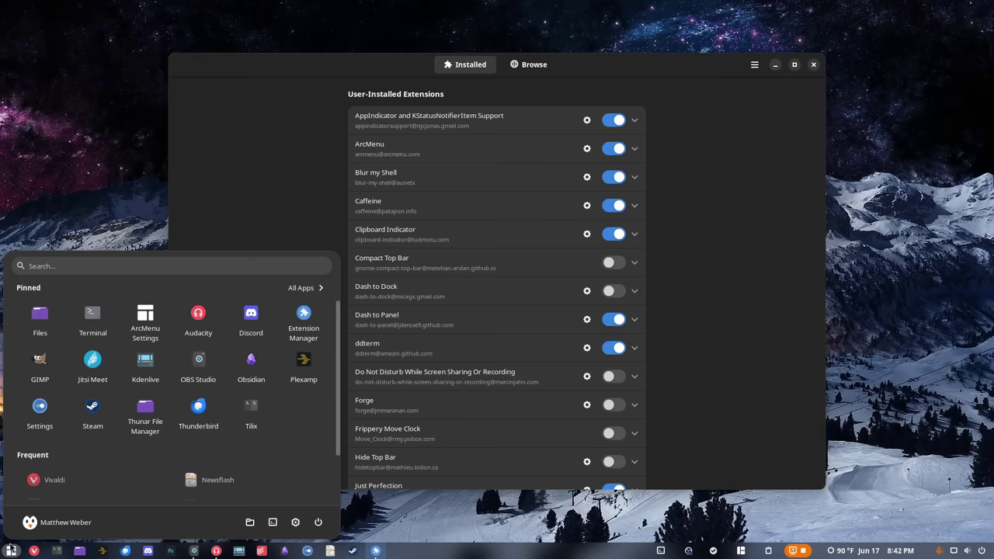
Step: Set ArcMenu's layout to Brisk from Traditional Menu Layouts, preview it, and close settings
{"action": "left_click", "coordinate": [586, 149]}
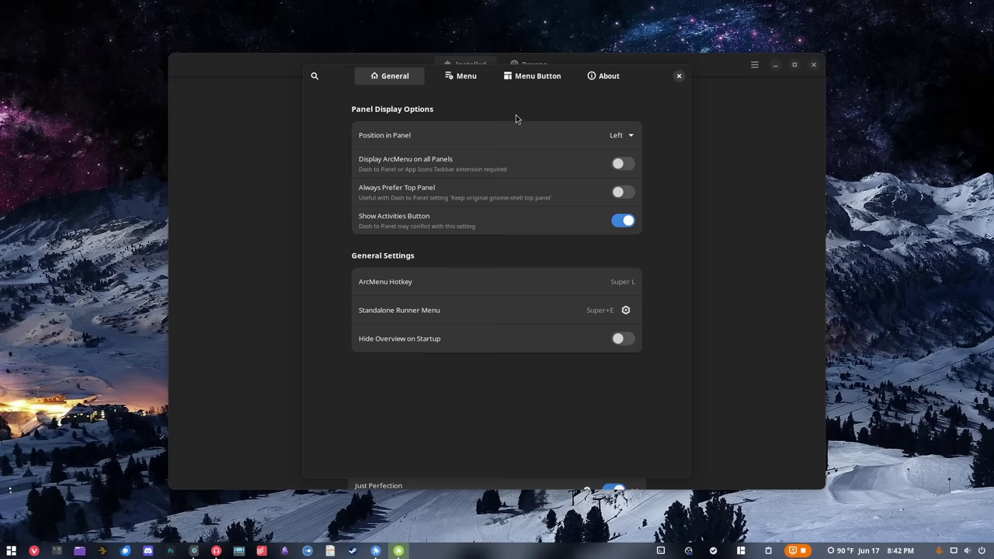
{"action": "left_click", "coordinate": [467, 77]}
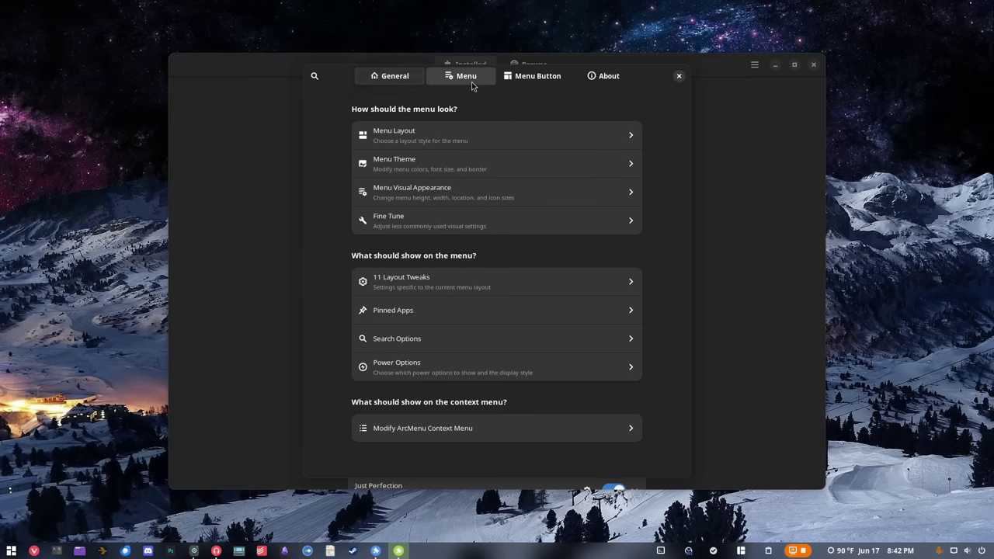
{"action": "left_click", "coordinate": [477, 140]}
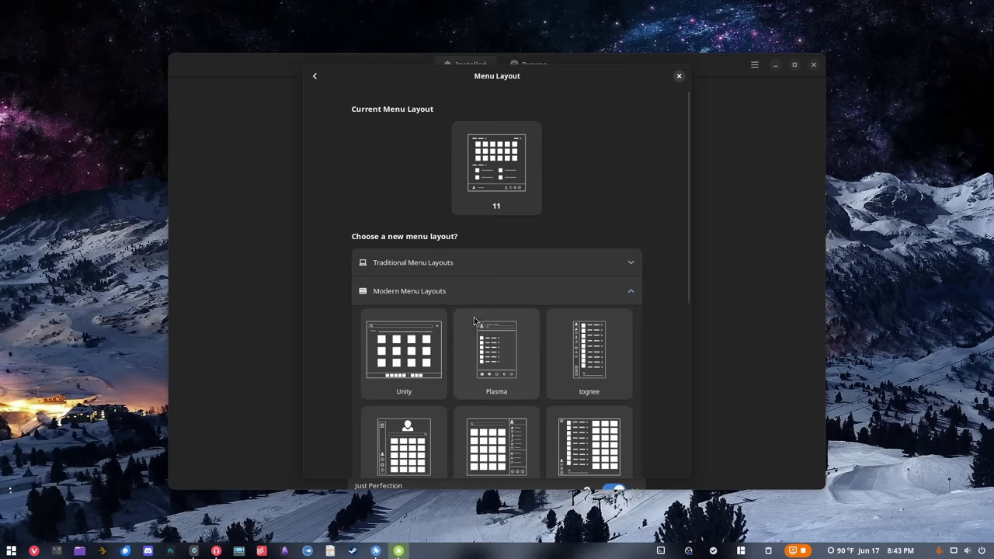
{"action": "scroll", "coordinate": [474, 315], "scroll_direction": "down", "scroll_amount": 3}
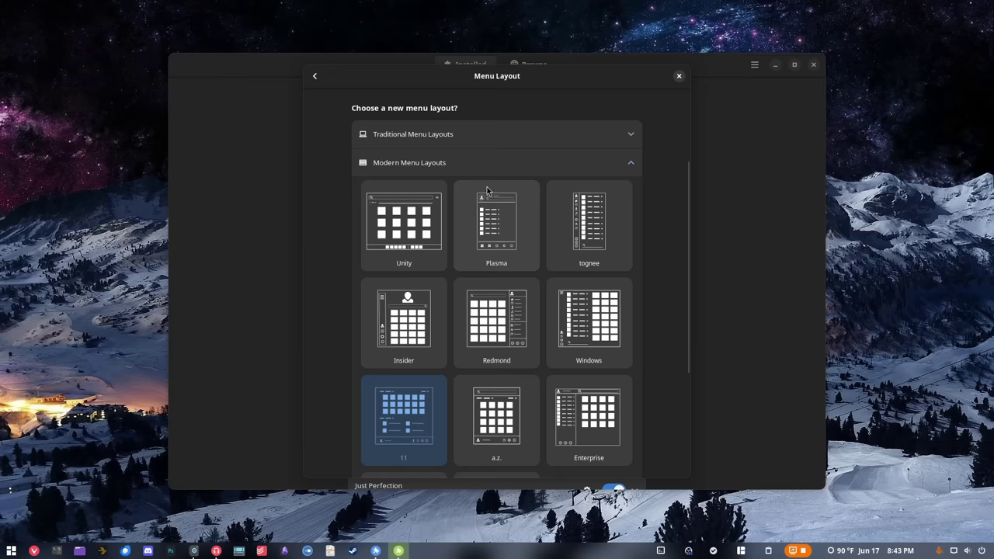
{"action": "left_click", "coordinate": [487, 135]}
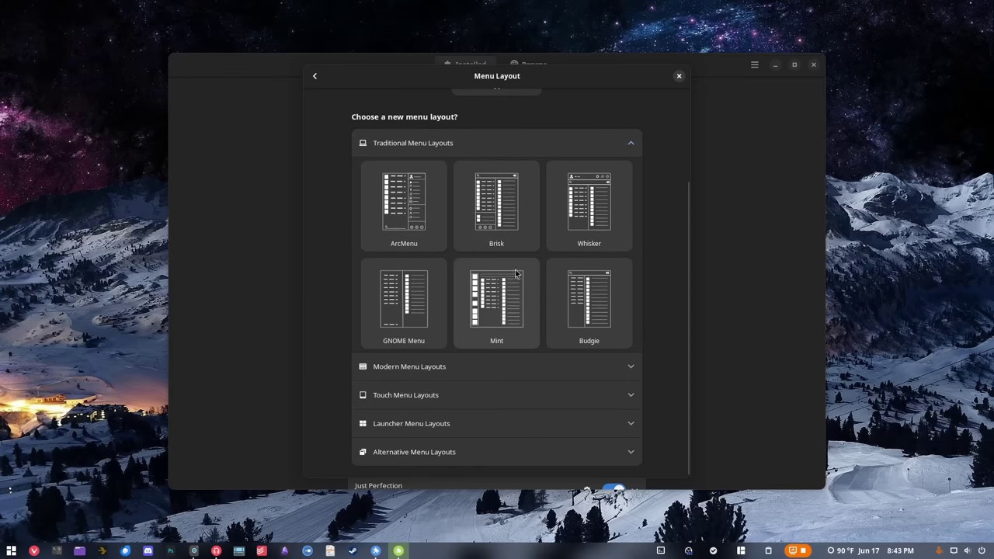
{"action": "left_click", "coordinate": [503, 216]}
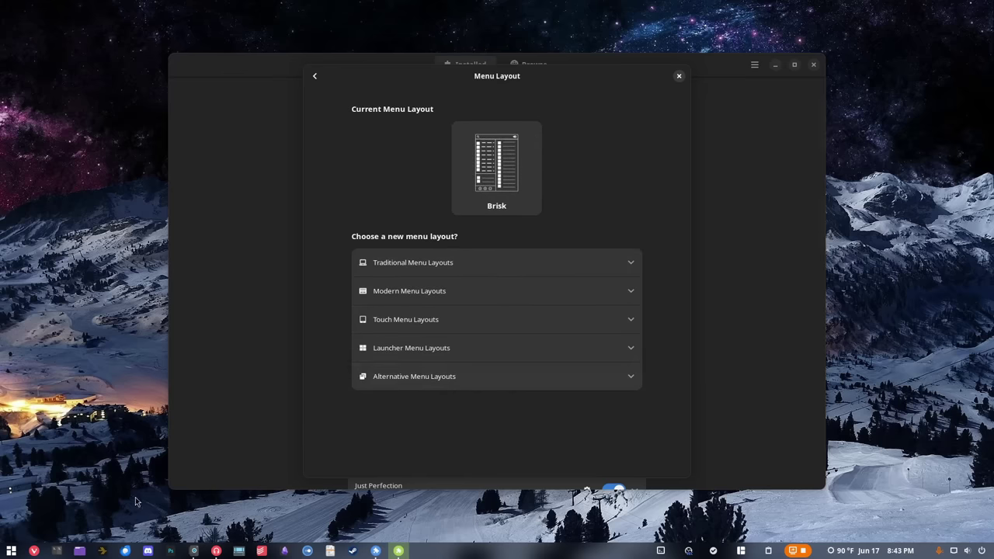
{"action": "left_click", "coordinate": [12, 550]}
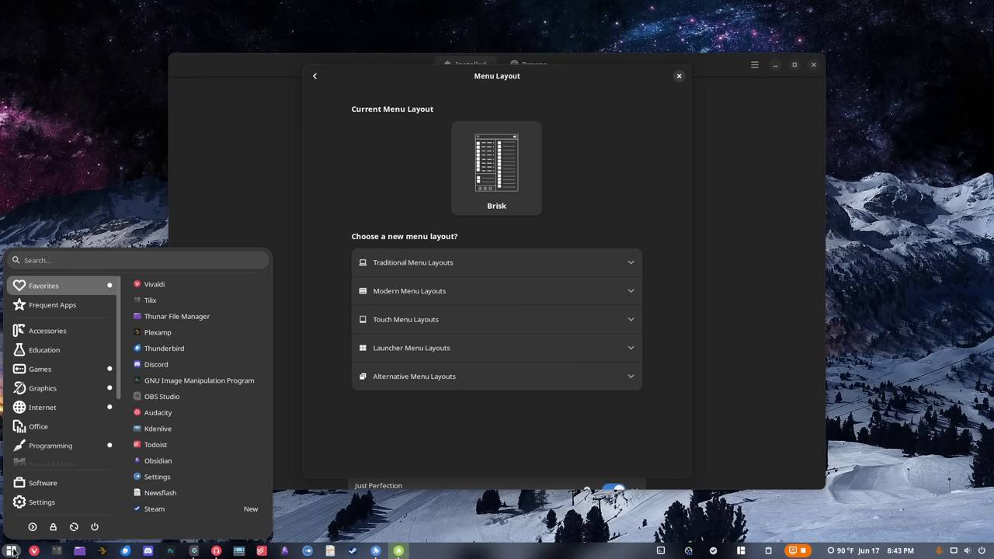
{"action": "left_click", "coordinate": [678, 76]}
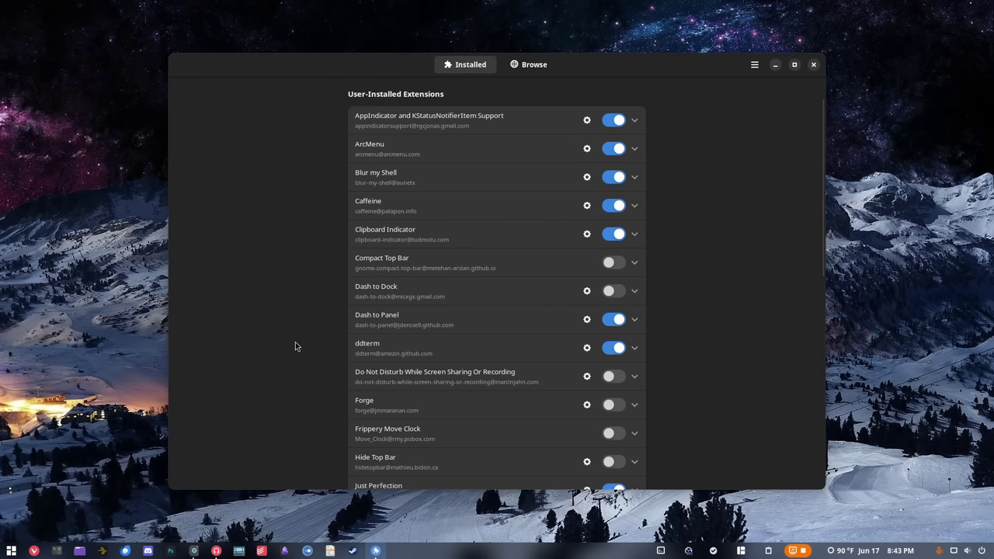
{"action": "left_click", "coordinate": [56, 551]}
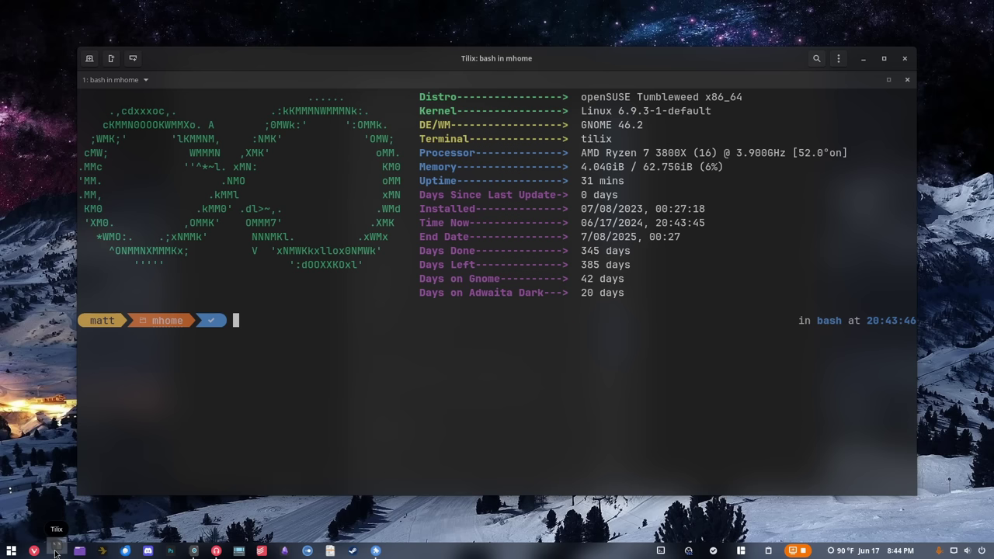
{"action": "left_click", "coordinate": [907, 60]}
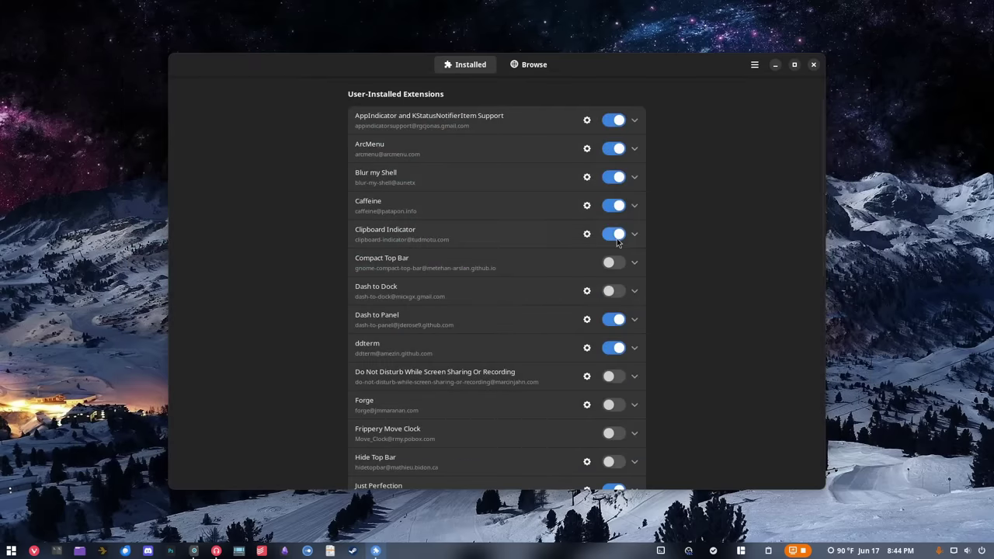
{"action": "left_click", "coordinate": [586, 177]}
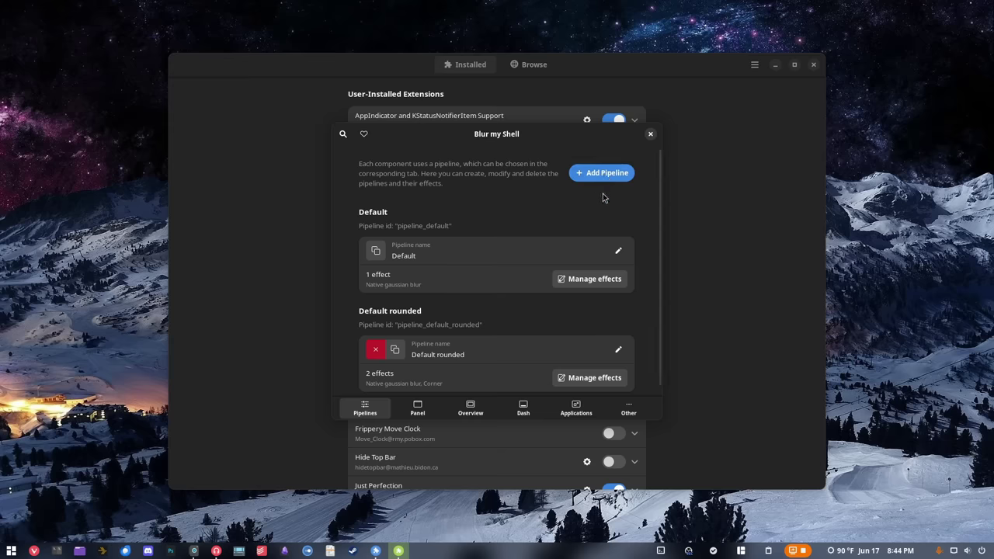
{"action": "left_click", "coordinate": [649, 135]}
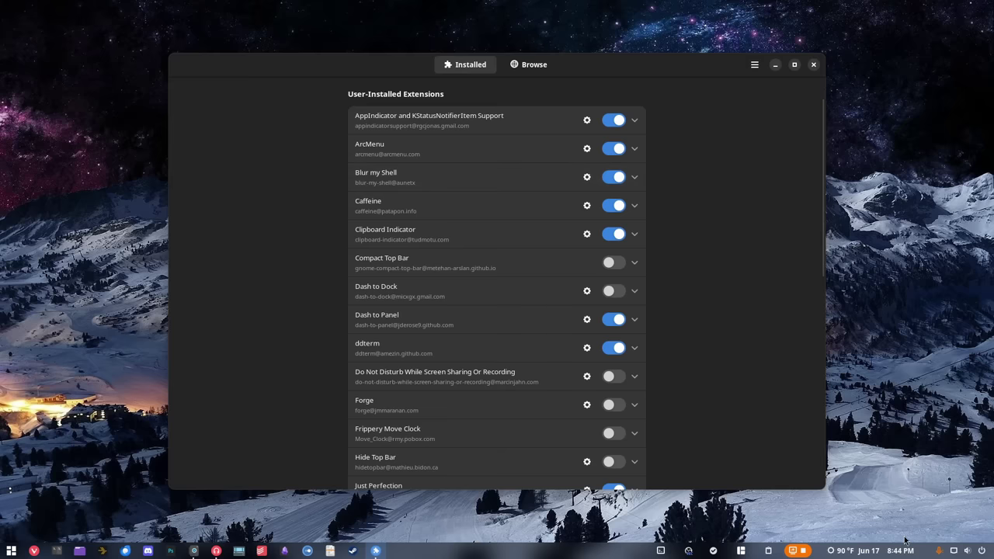
Step: Turn on the Caffeine toggle in Quick Settings and dismiss the panel
{"action": "left_click", "coordinate": [963, 551]}
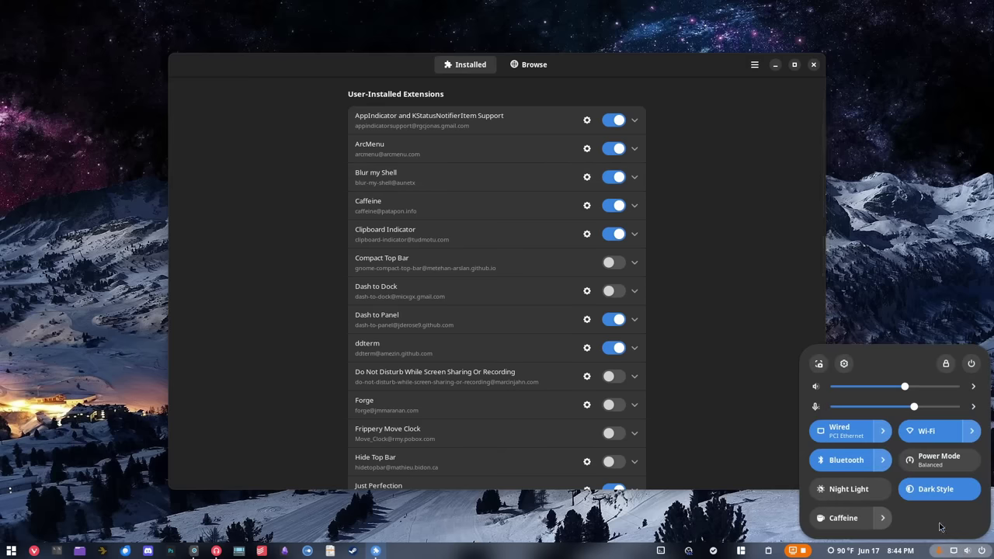
{"action": "left_click", "coordinate": [853, 518]}
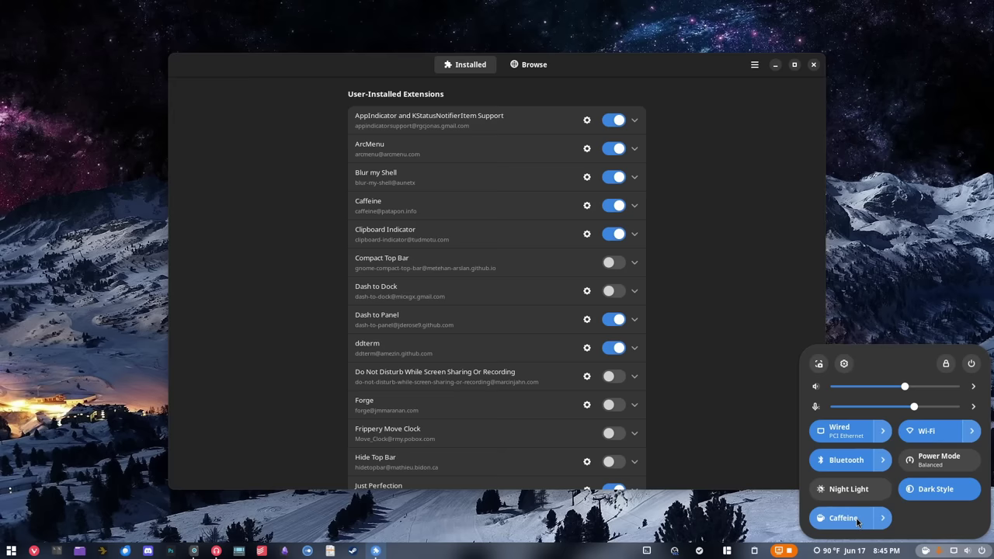
{"action": "key", "text": "Escape"}
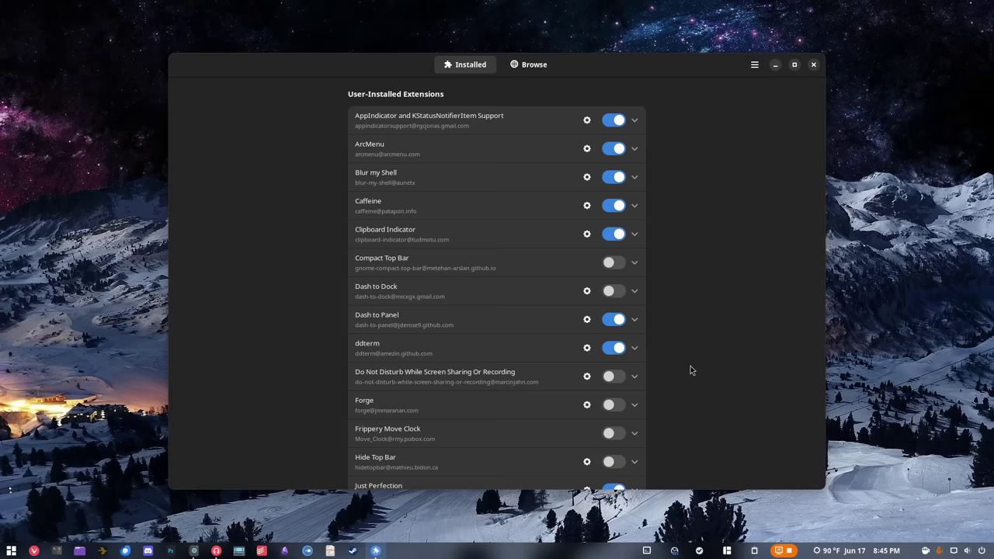
Step: Show Dash to Panel's Position page: Bottom panel, 32 px thick, 100% length
{"action": "scroll", "coordinate": [417, 266], "scroll_direction": "down", "scroll_amount": 2}
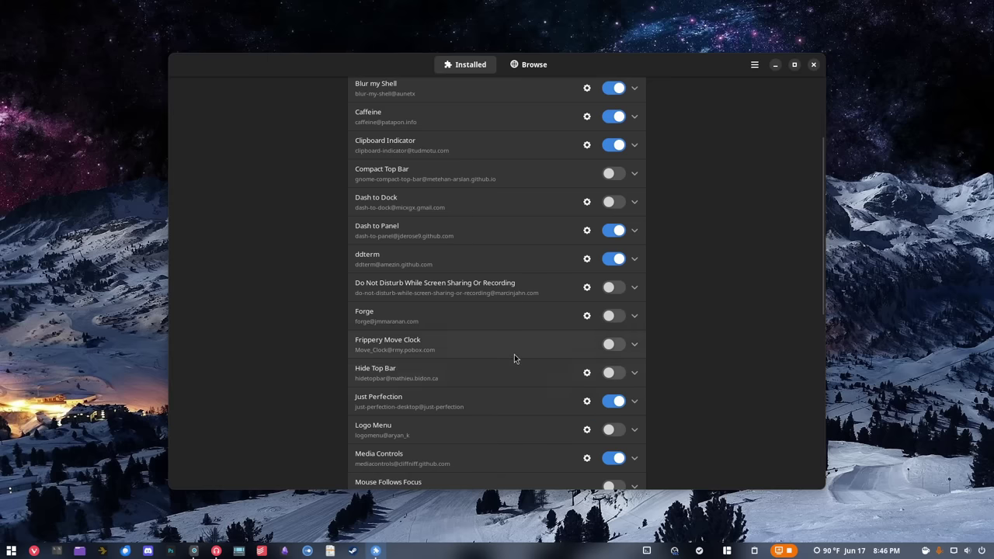
{"action": "left_click", "coordinate": [586, 230]}
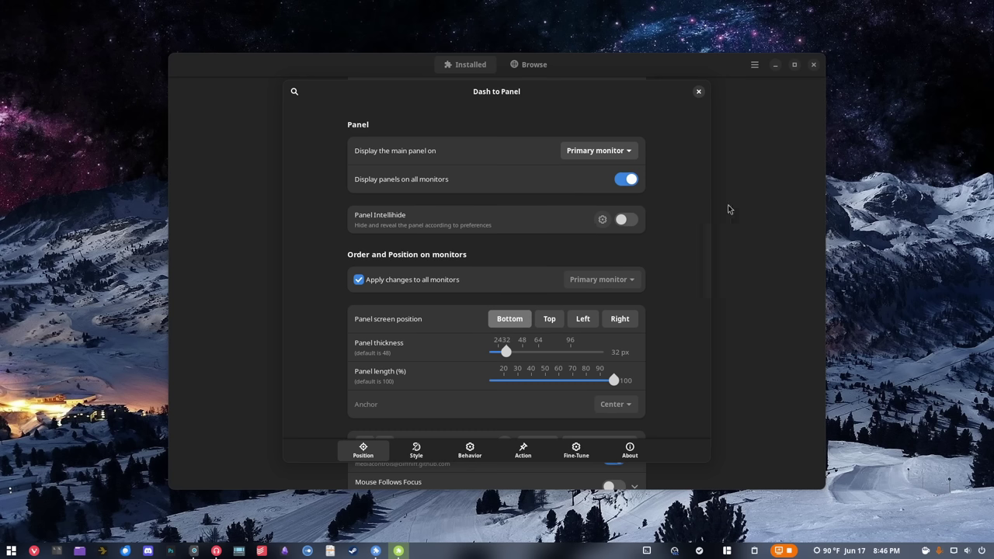
Step: Close Dash to Panel settings and drop down ddterm showing openSUSE Tumbleweed, GNOME 46.2 info
{"action": "left_click", "coordinate": [750, 183]}
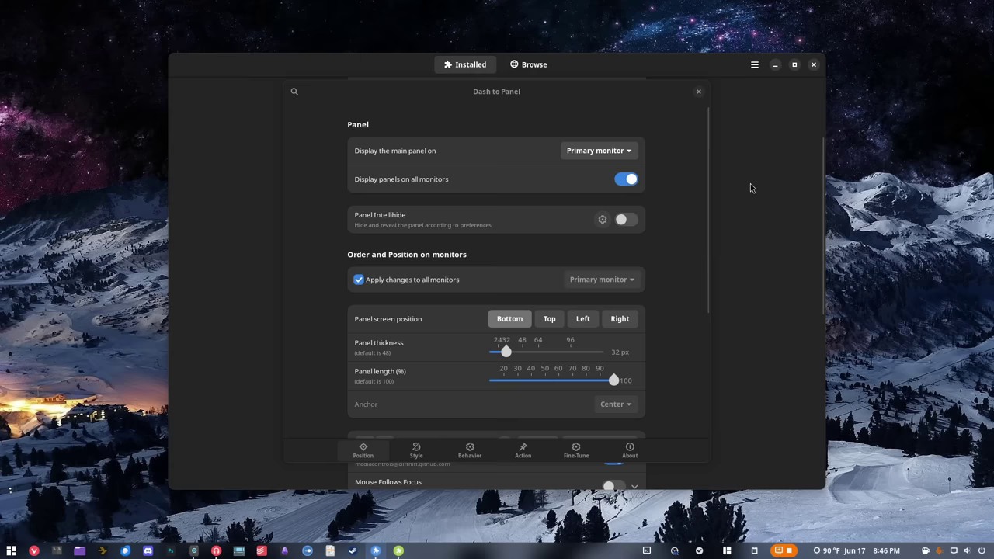
{"action": "left_click", "coordinate": [708, 153]}
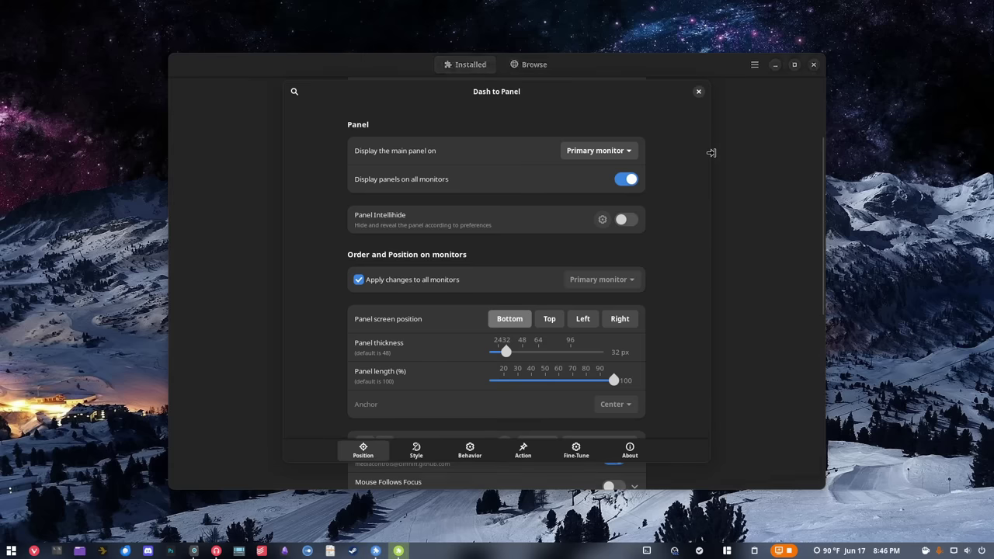
{"action": "left_click", "coordinate": [699, 92]}
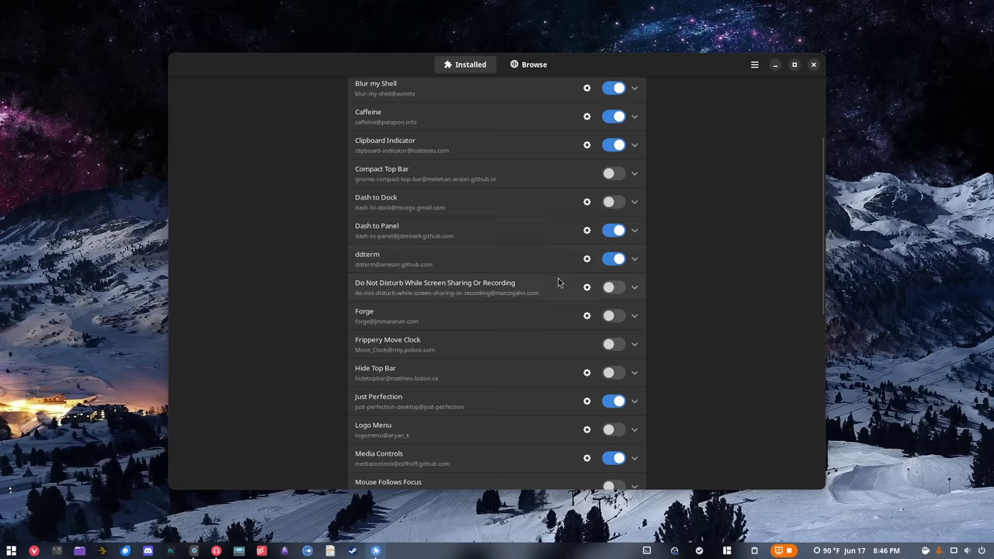
{"action": "left_click", "coordinate": [646, 551]}
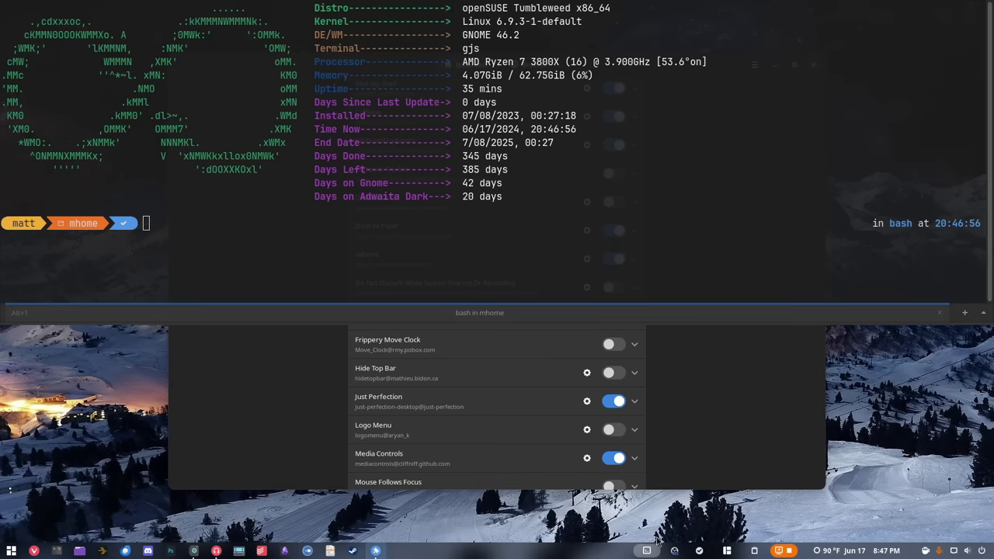
Step: Retract the ddterm terminal and bring up the Just Perfection settings
{"action": "left_click", "coordinate": [648, 550]}
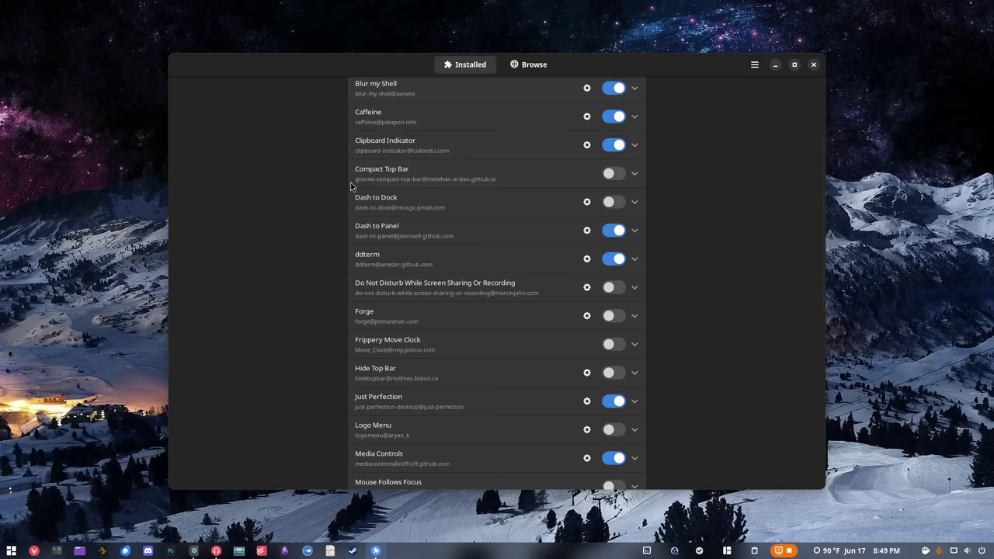
{"action": "left_click", "coordinate": [587, 401]}
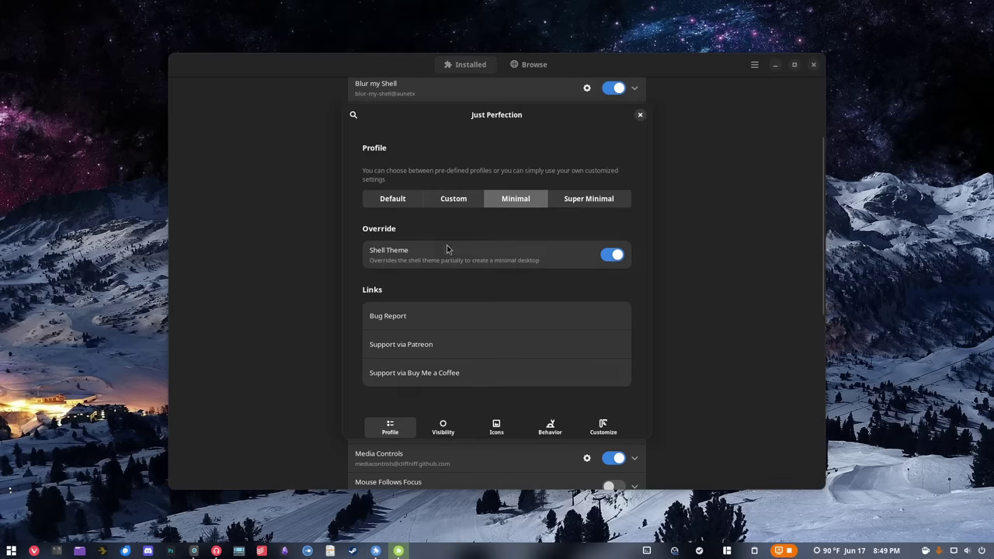
{"action": "left_click", "coordinate": [446, 423]}
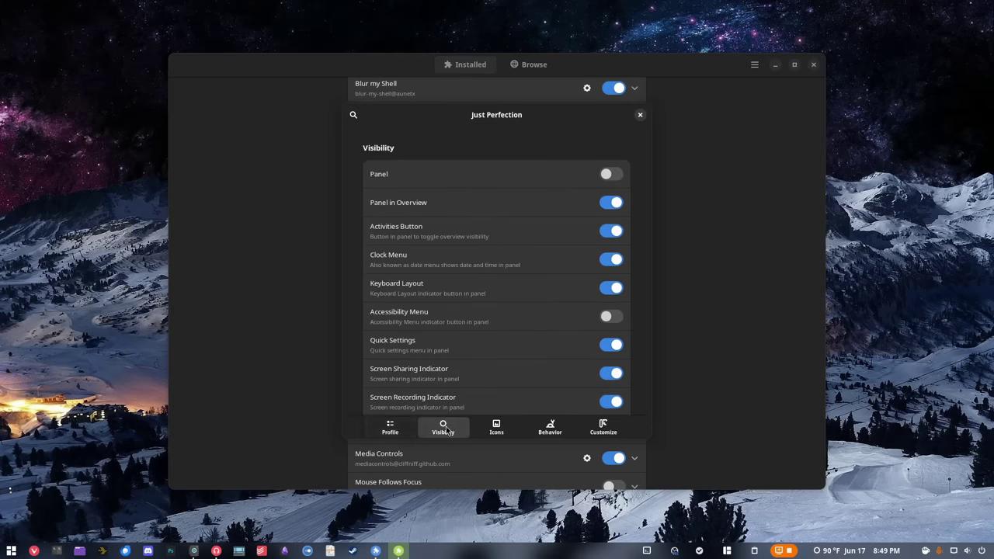
{"action": "left_click", "coordinate": [509, 430]}
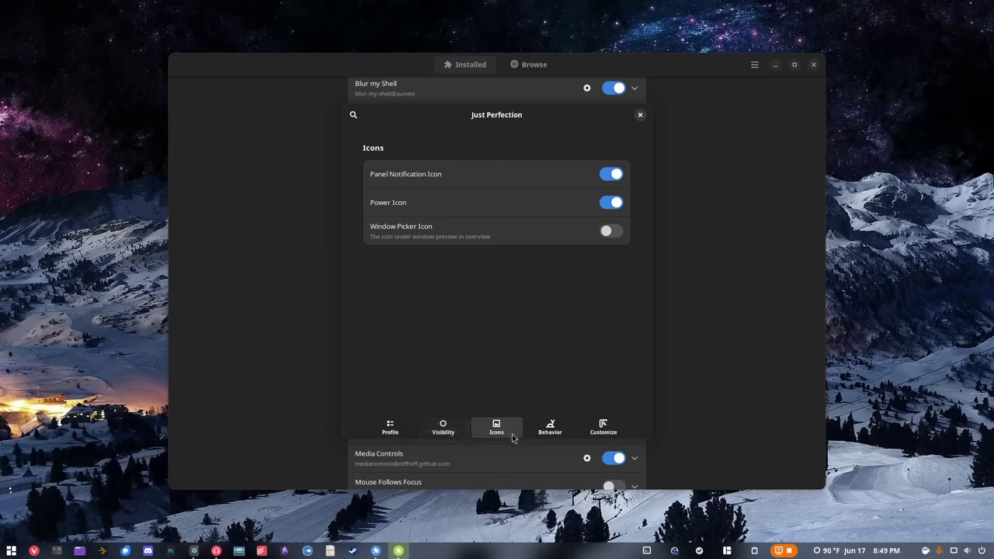
{"action": "left_click", "coordinate": [547, 426]}
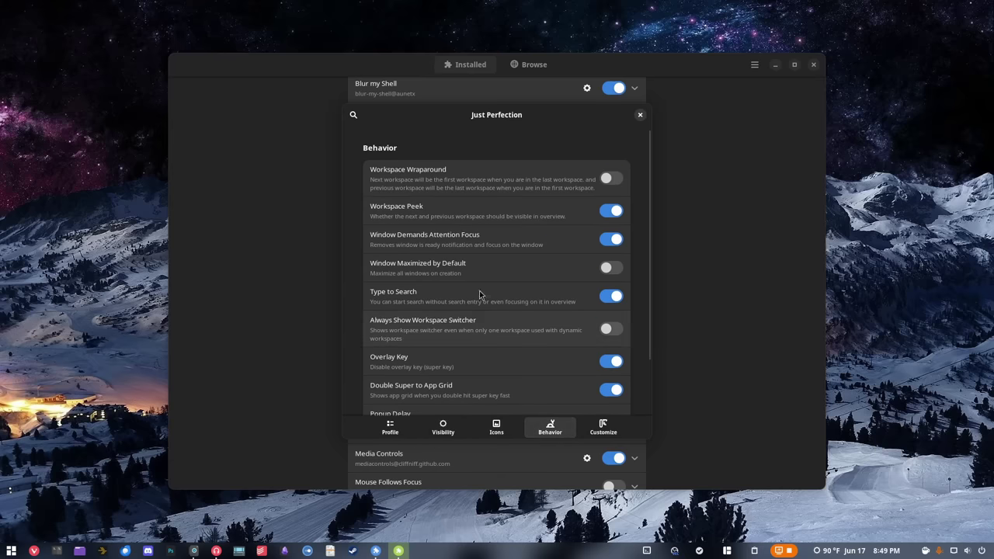
{"action": "left_click", "coordinate": [501, 100]}
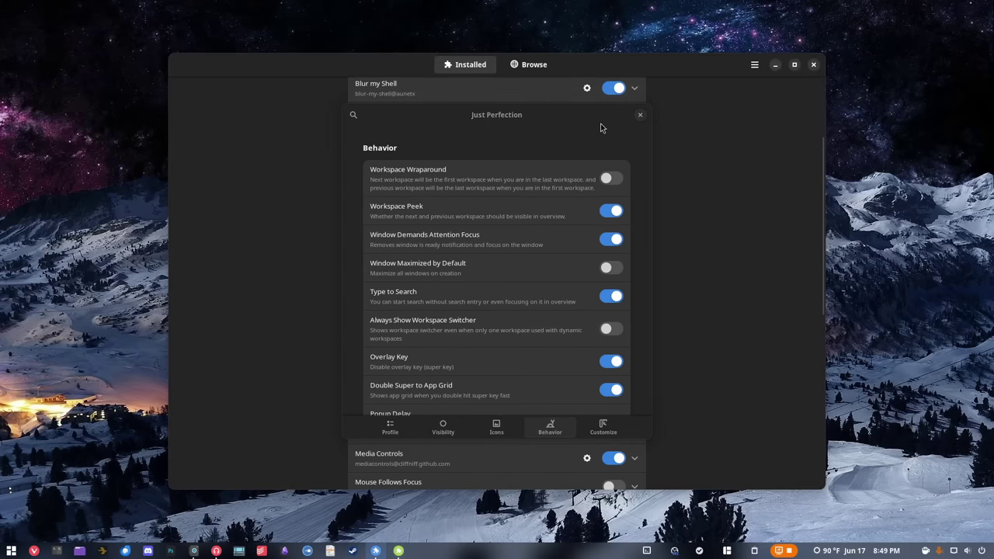
{"action": "left_click", "coordinate": [640, 114]}
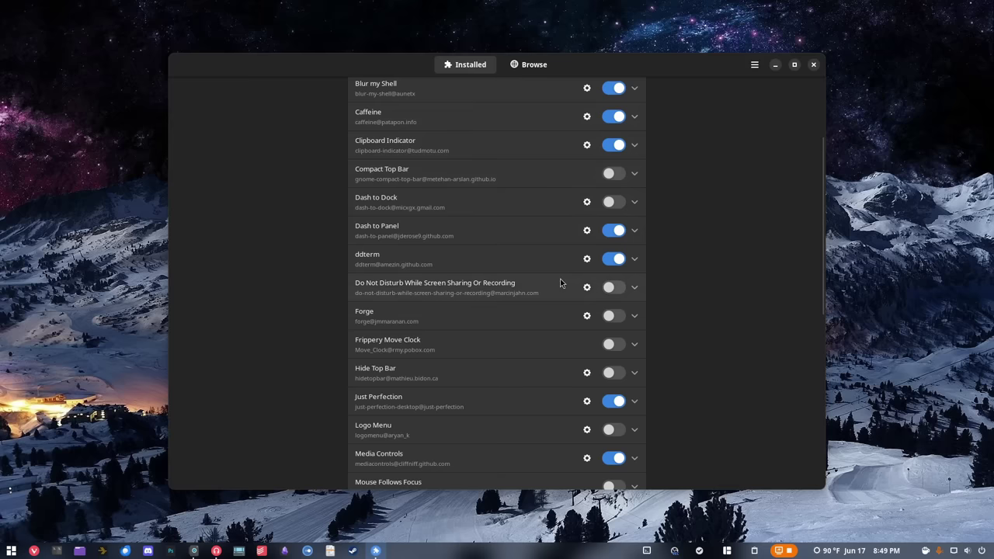
Step: List extensions down to Weather O'Clock with Plexamp playing Come to Life, checking its media popup
{"action": "scroll", "coordinate": [559, 282], "scroll_direction": "down", "scroll_amount": 5}
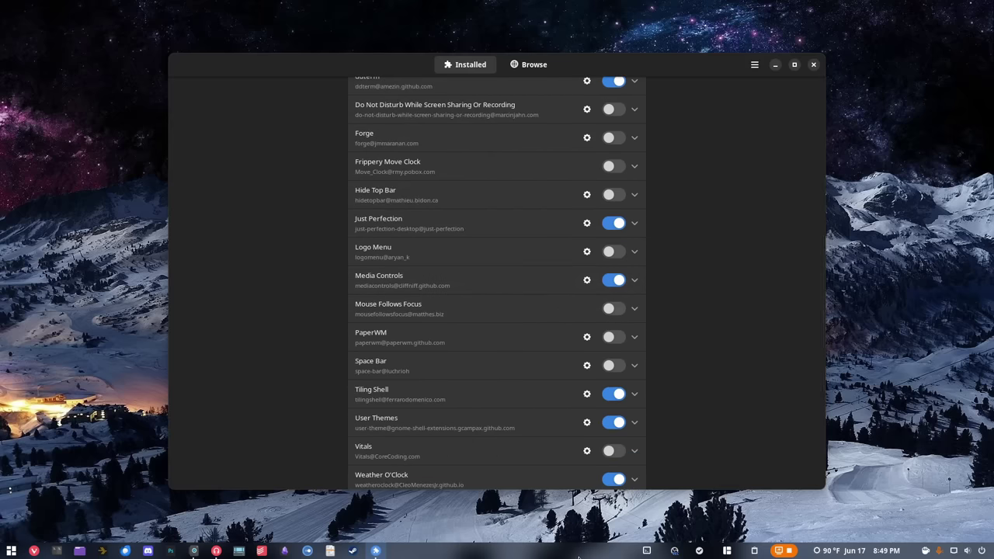
{"action": "left_click", "coordinate": [102, 550]}
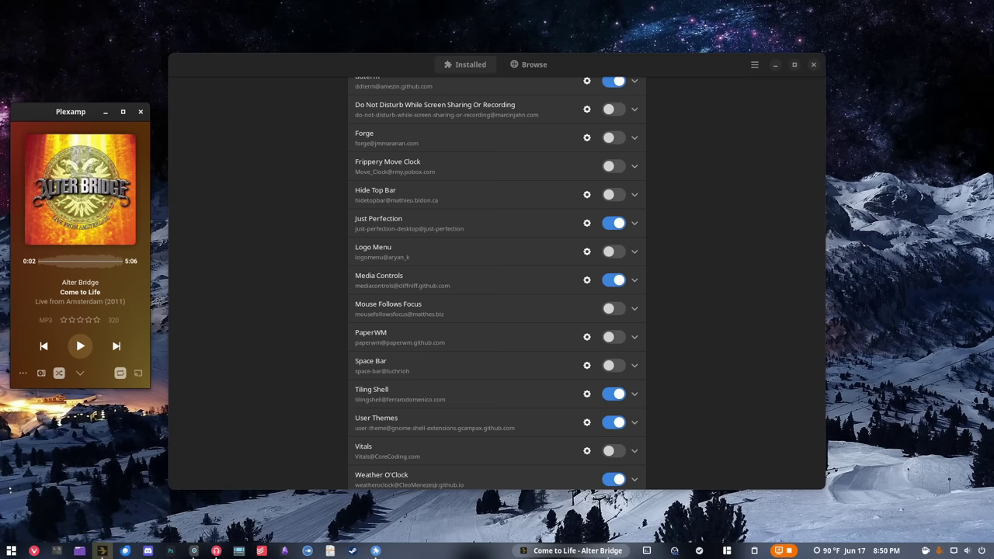
{"action": "left_click", "coordinate": [568, 552]}
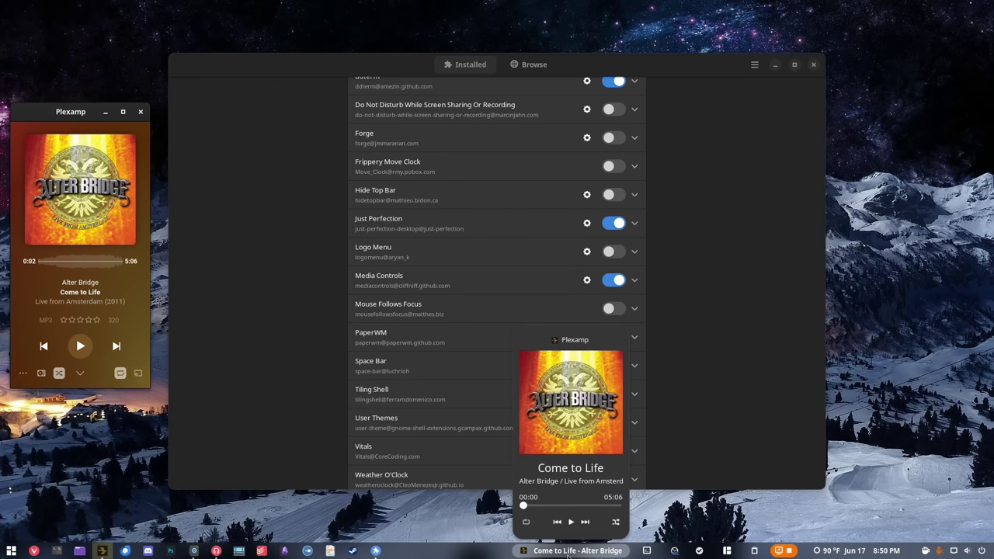
{"action": "left_click", "coordinate": [568, 553]}
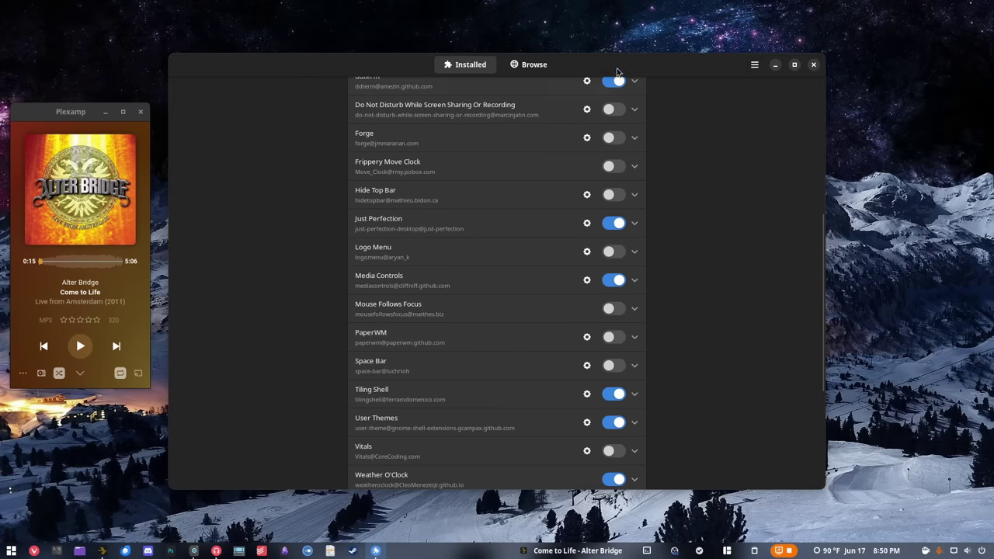
Step: Snap the Extension Manager window into a tall left-side Tiling Shell tile
{"action": "left_click_drag", "start_coordinate": [619, 72], "coordinate": [588, 36]}
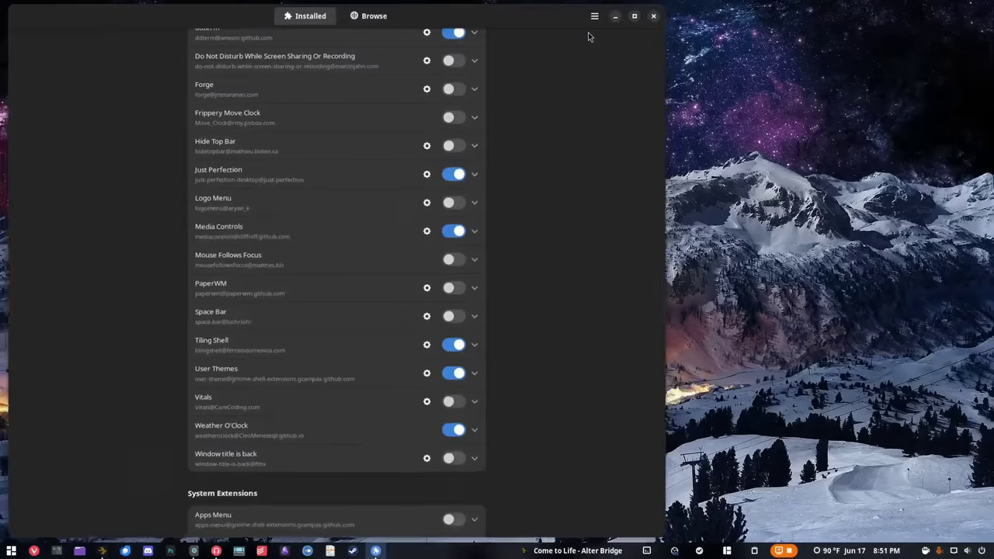
Step: Tile a new Tilix terminal on the right, close it, and untile Extension Manager
{"action": "key", "text": "ctrl+alt+t"}
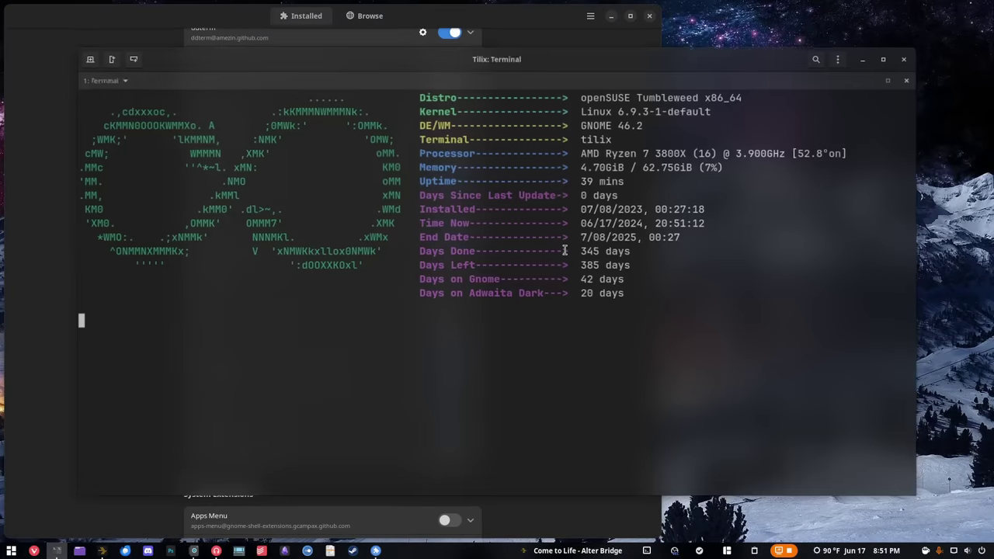
{"action": "double_click", "coordinate": [597, 41]}
{"action": "left_click_drag", "start_coordinate": [597, 45], "coordinate": [592, 32]}
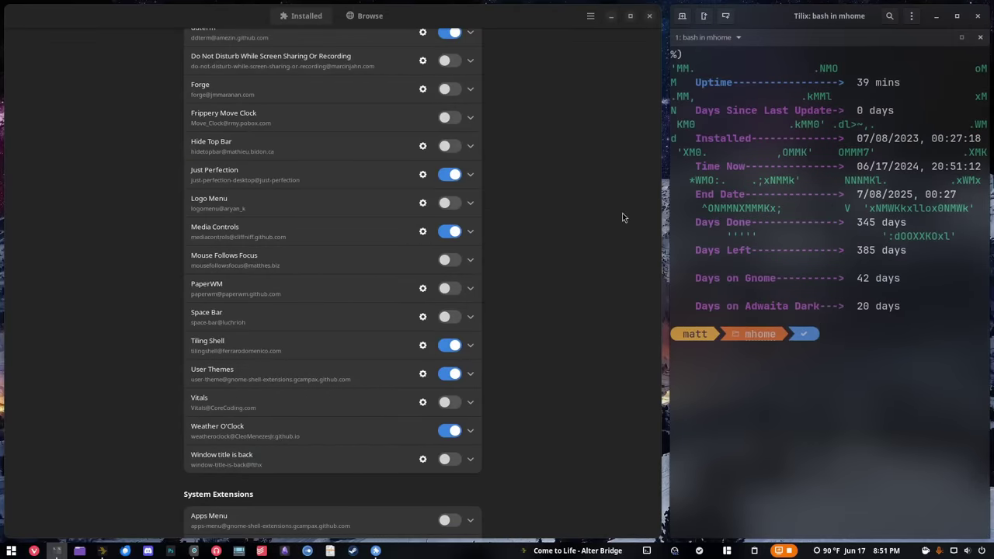
{"action": "left_click", "coordinate": [977, 21]}
{"action": "left_click_drag", "start_coordinate": [556, 24], "coordinate": [683, 100]}
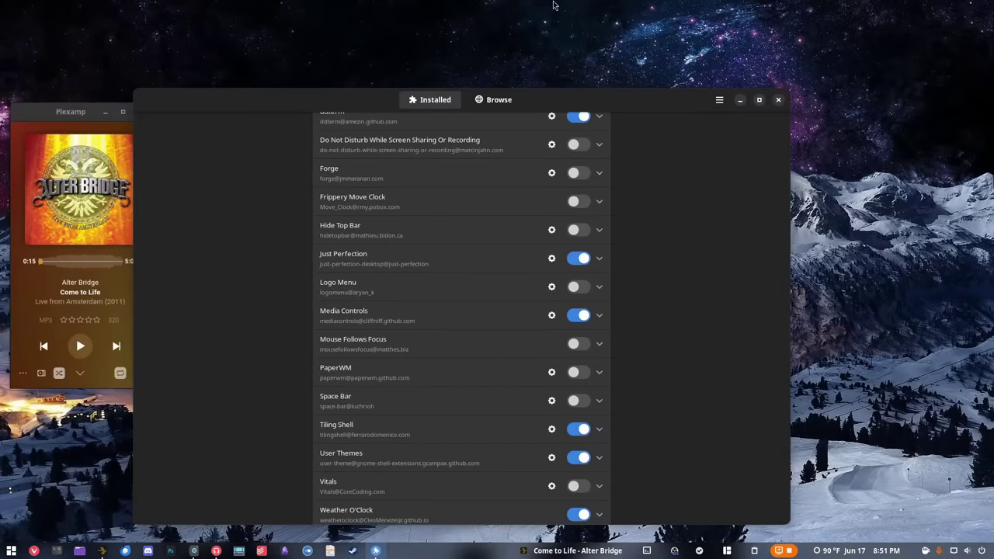
Step: Snap Extension Manager into the right tile and scroll to the disabled System Extensions
{"action": "left_click_drag", "start_coordinate": [590, 106], "coordinate": [557, 42]}
{"action": "mouse_move", "coordinate": [520, 43]}
{"action": "left_mouse_down"}
{"action": "mouse_move", "coordinate": [412, 31]}
{"action": "mouse_move", "coordinate": [417, 46]}
{"action": "mouse_move", "coordinate": [387, 34]}
{"action": "mouse_move", "coordinate": [535, 40]}
{"action": "left_mouse_up"}
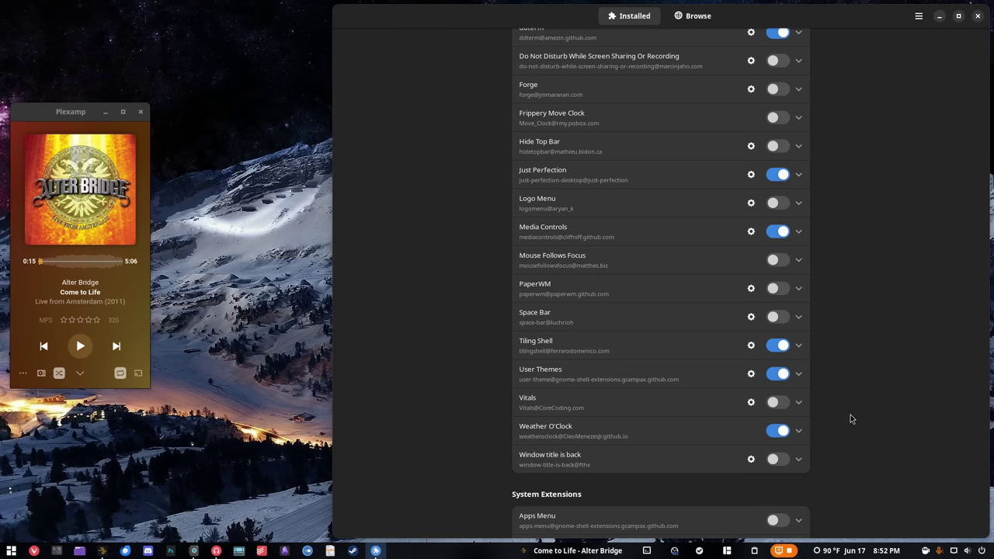
{"action": "scroll", "coordinate": [800, 454], "scroll_direction": "down", "scroll_amount": 3}
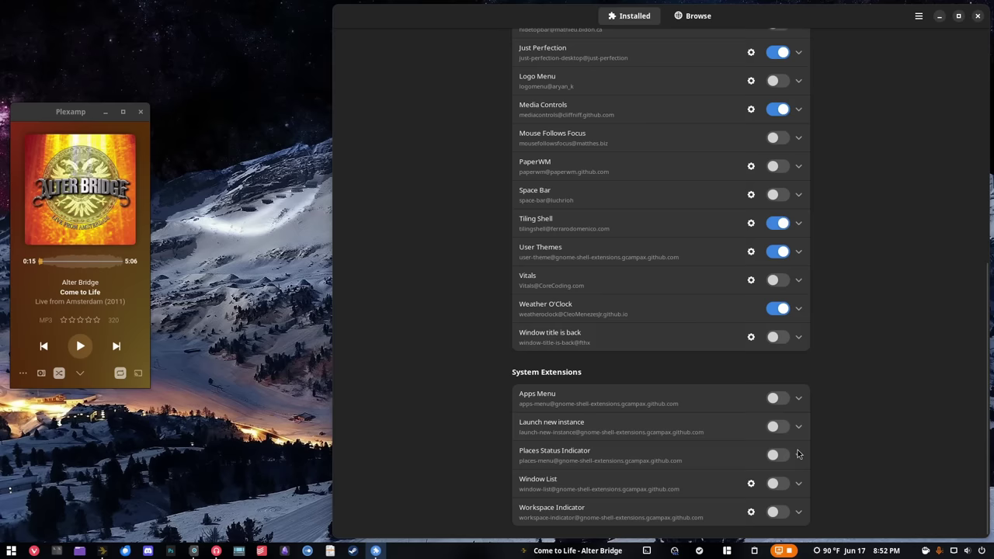
{"action": "scroll", "coordinate": [798, 453], "scroll_direction": "up", "scroll_amount": 9}
{"action": "scroll", "coordinate": [773, 435], "scroll_direction": "down", "scroll_amount": 5}
{"action": "scroll", "coordinate": [771, 433], "scroll_direction": "up", "scroll_amount": 6}
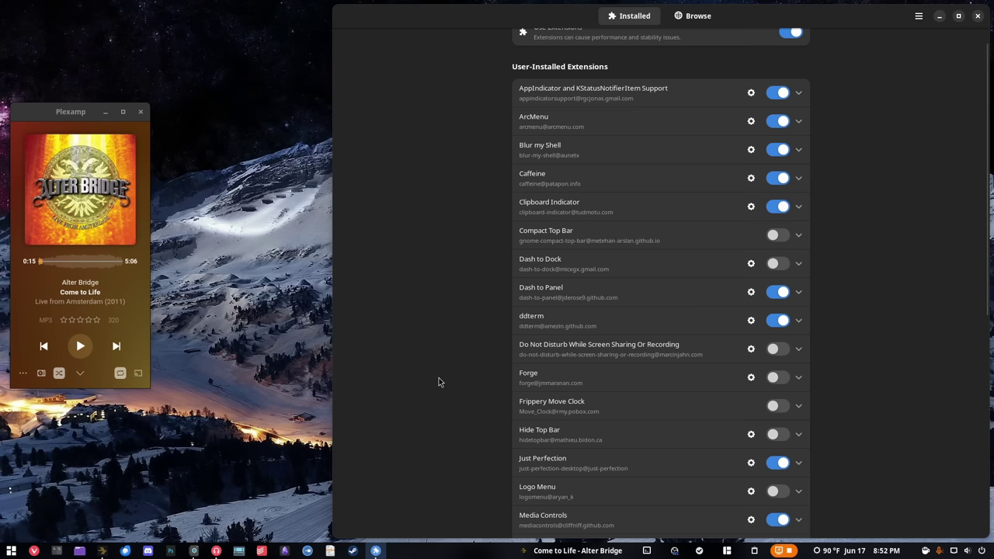
{"action": "scroll", "coordinate": [437, 384], "scroll_direction": "down", "scroll_amount": 10}
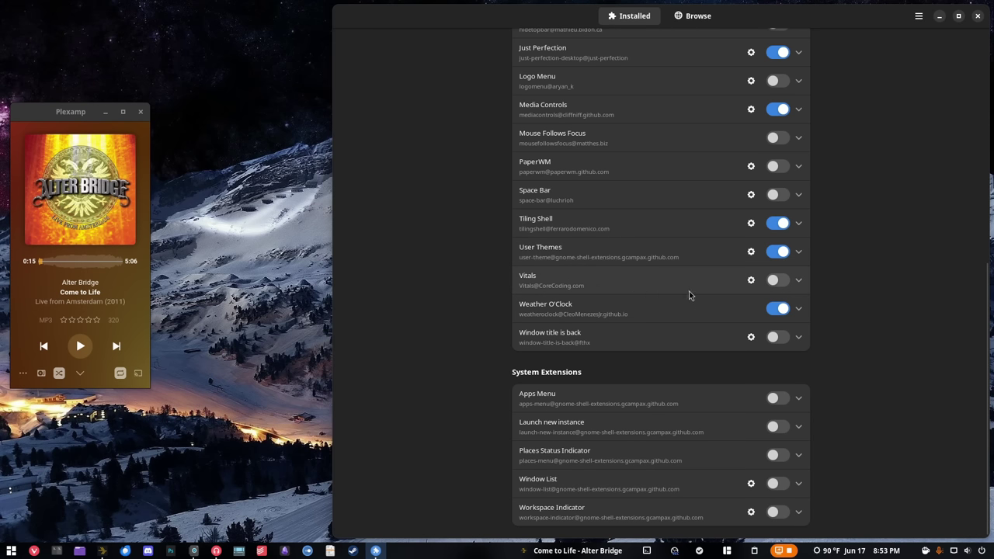
Step: Switch Vitals on, check its sensor readout menu, then switch it off and close Extension Manager
{"action": "left_click", "coordinate": [772, 281]}
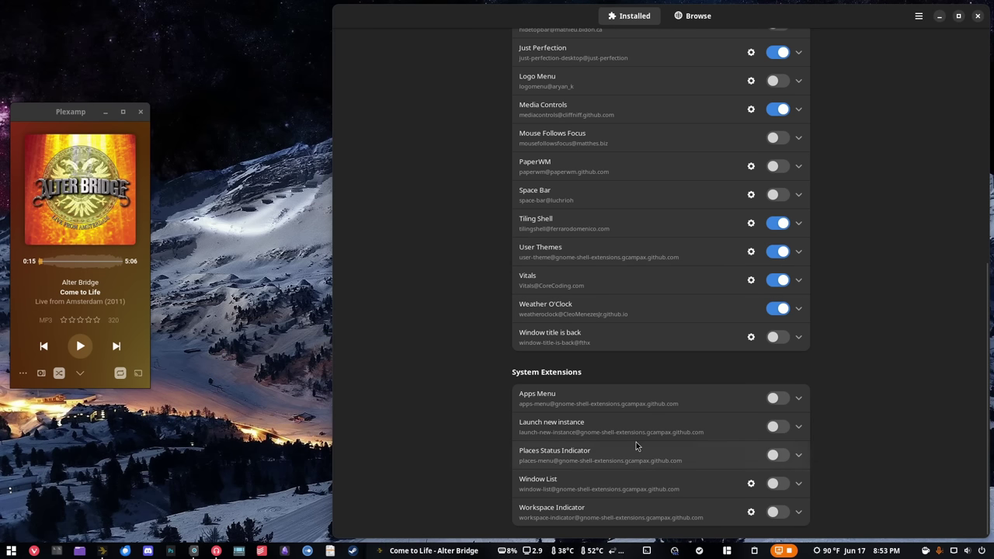
{"action": "left_click", "coordinate": [562, 552]}
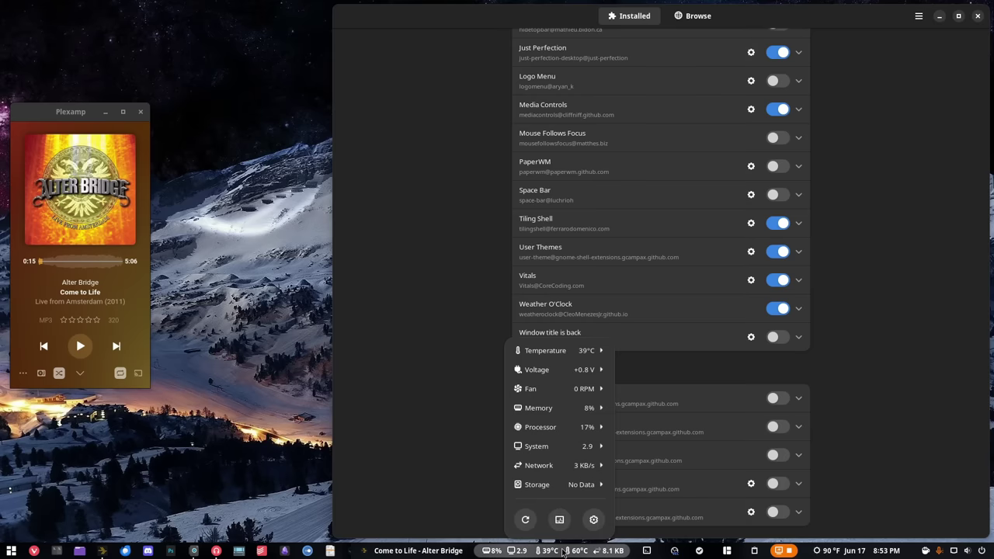
{"action": "left_click", "coordinate": [562, 552]}
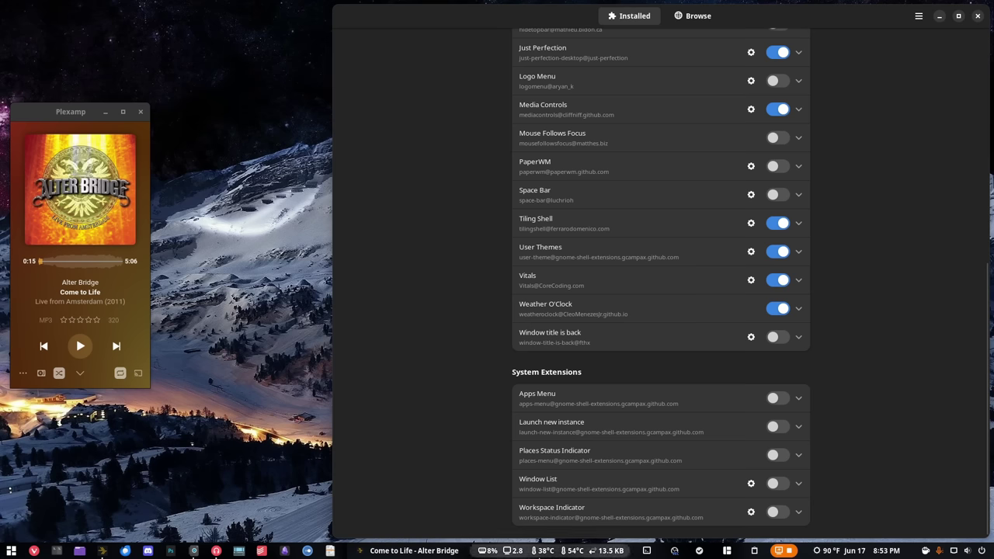
{"action": "left_click", "coordinate": [778, 282]}
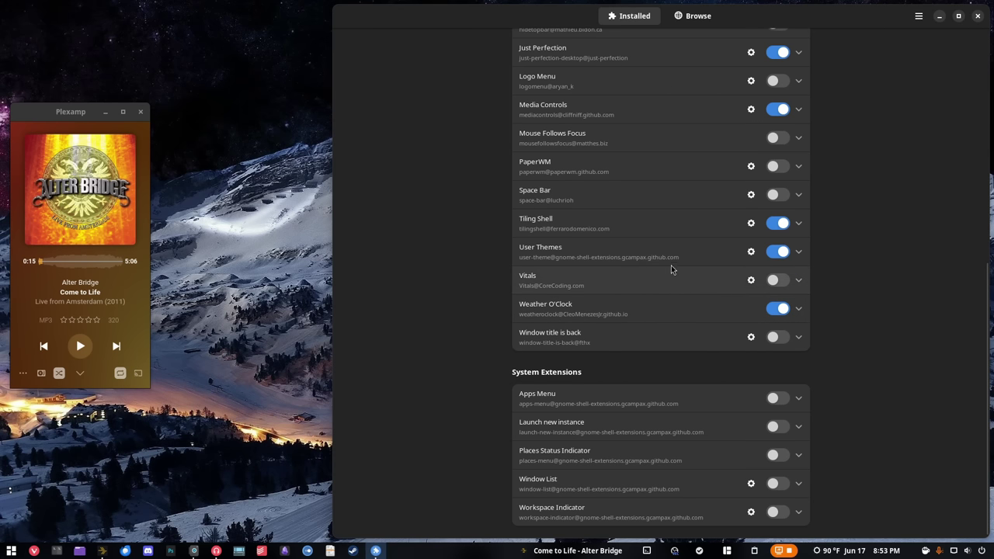
{"action": "left_click", "coordinate": [977, 16]}
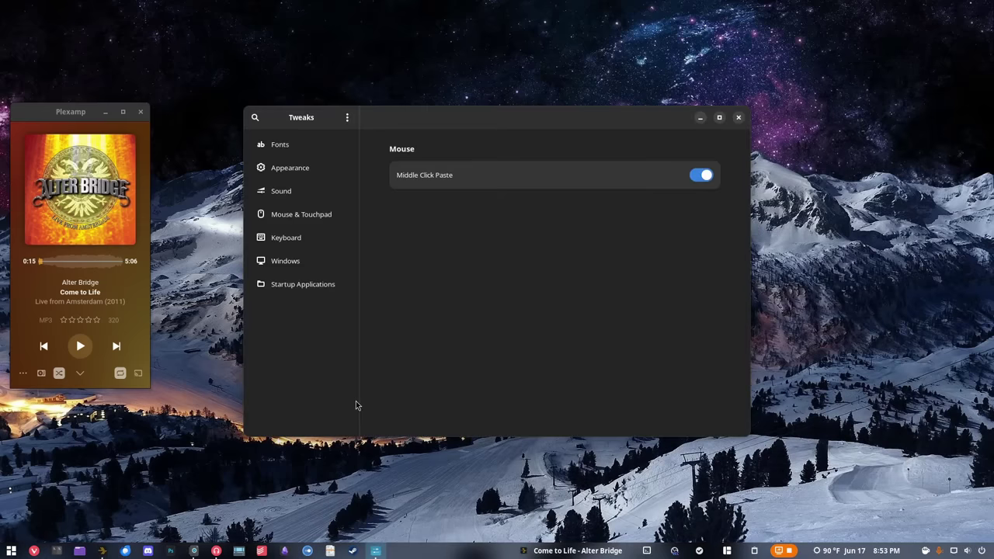
Step: Browse the Tweaks Appearance, Mouse & Touchpad and Windows pages, then minimize Tweaks with Super+H
{"action": "left_click", "coordinate": [329, 172]}
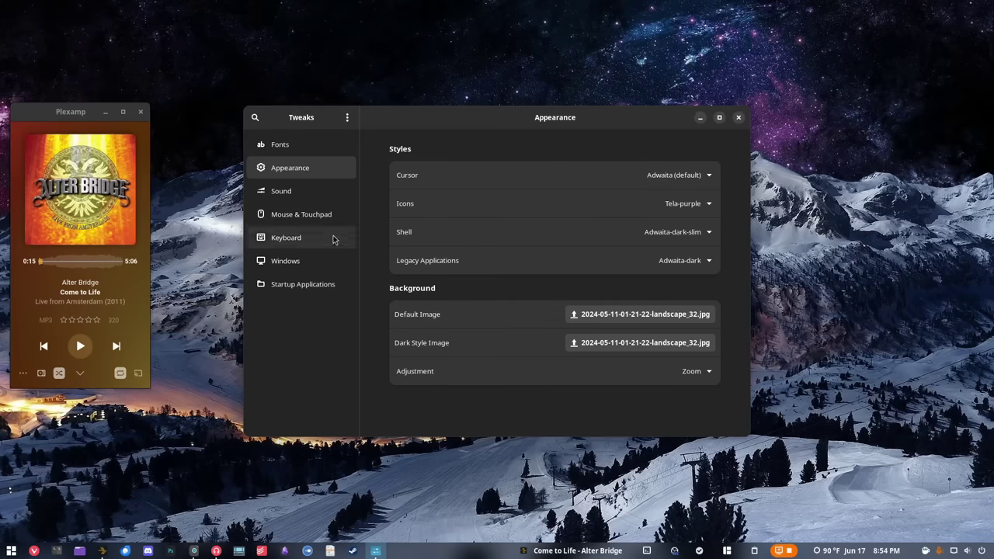
{"action": "left_click", "coordinate": [301, 214]}
{"action": "left_click", "coordinate": [302, 261]}
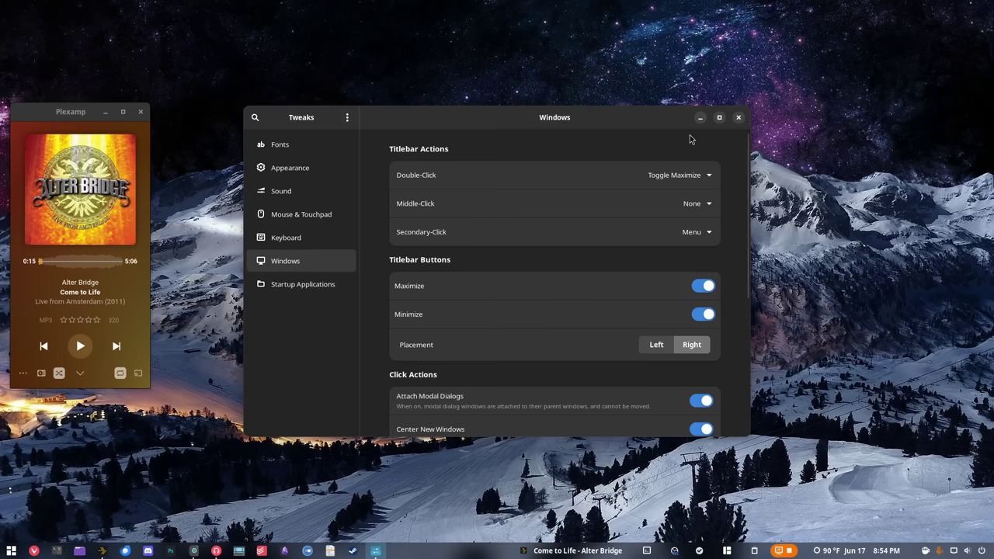
{"action": "key", "text": "super+h"}
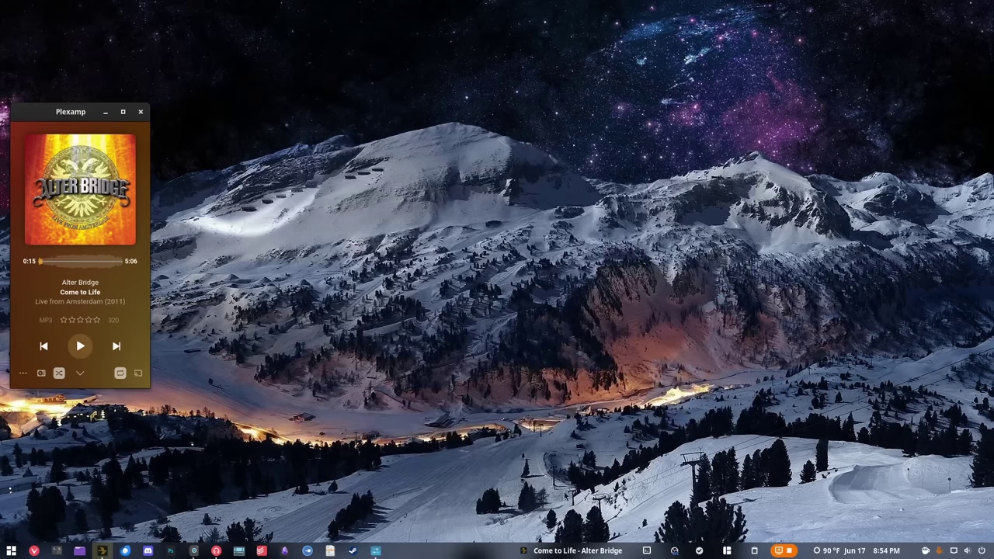
Step: Restore Tweaks from the taskbar, maximize it, drag it back down, minimize it, and restore it again
{"action": "left_click", "coordinate": [375, 550]}
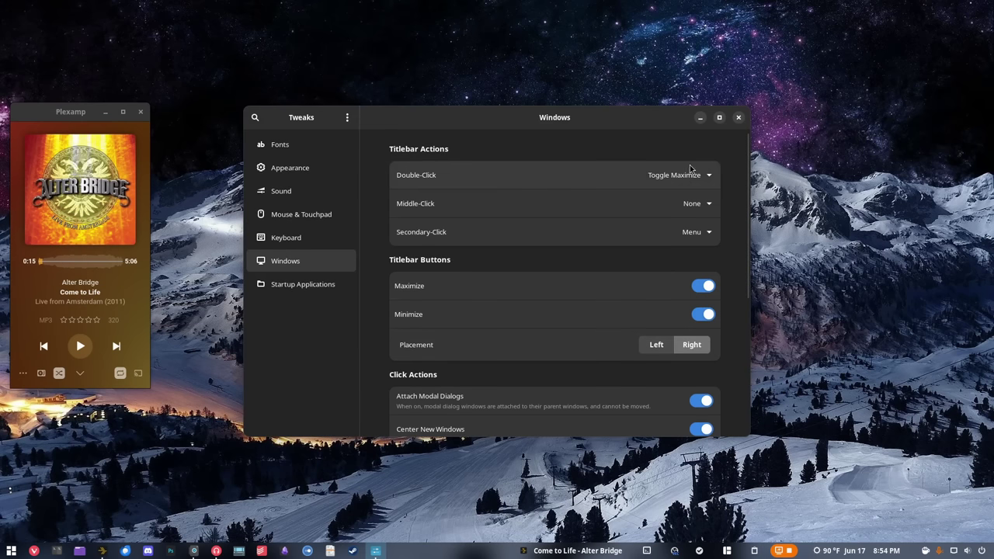
{"action": "left_click", "coordinate": [720, 117]}
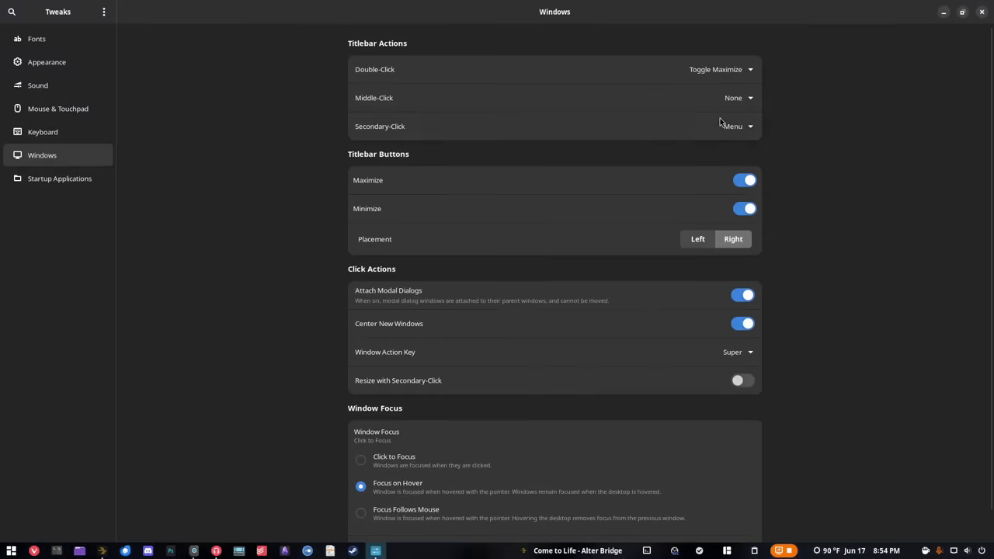
{"action": "left_click_drag", "start_coordinate": [800, 21], "coordinate": [780, 66]}
{"action": "left_click", "coordinate": [825, 71]}
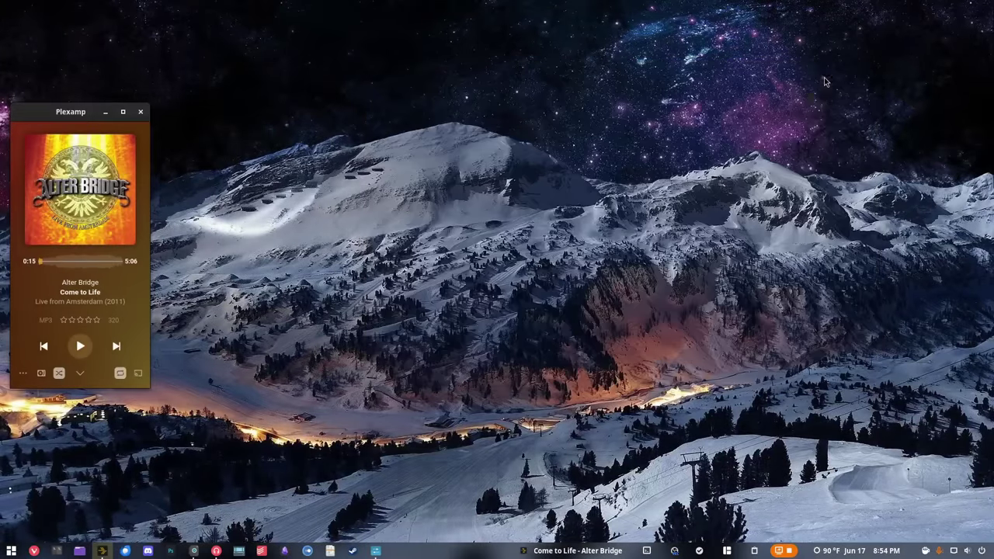
{"action": "left_click", "coordinate": [376, 550]}
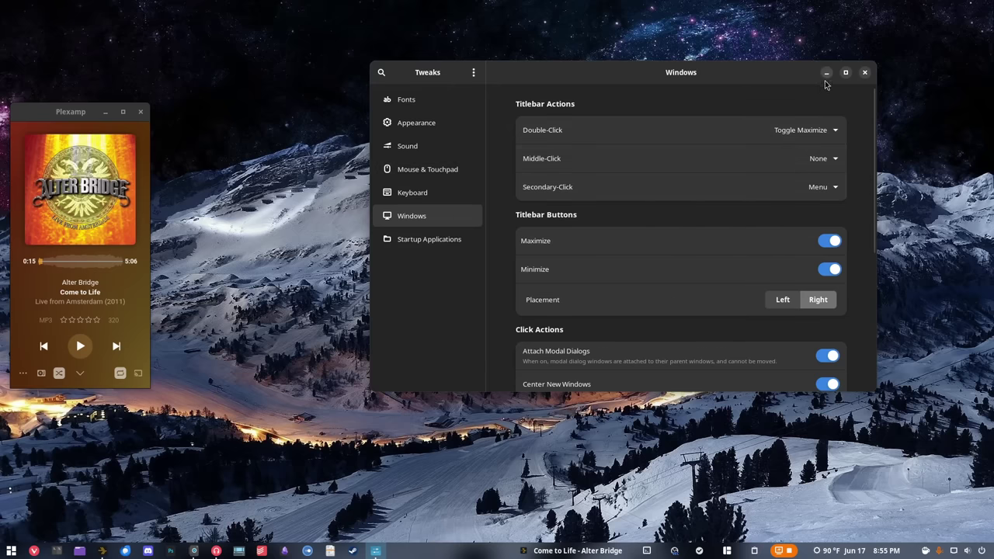
Step: Close the Tweaks window and switch focus with Alt+Tab
{"action": "left_click", "coordinate": [864, 73]}
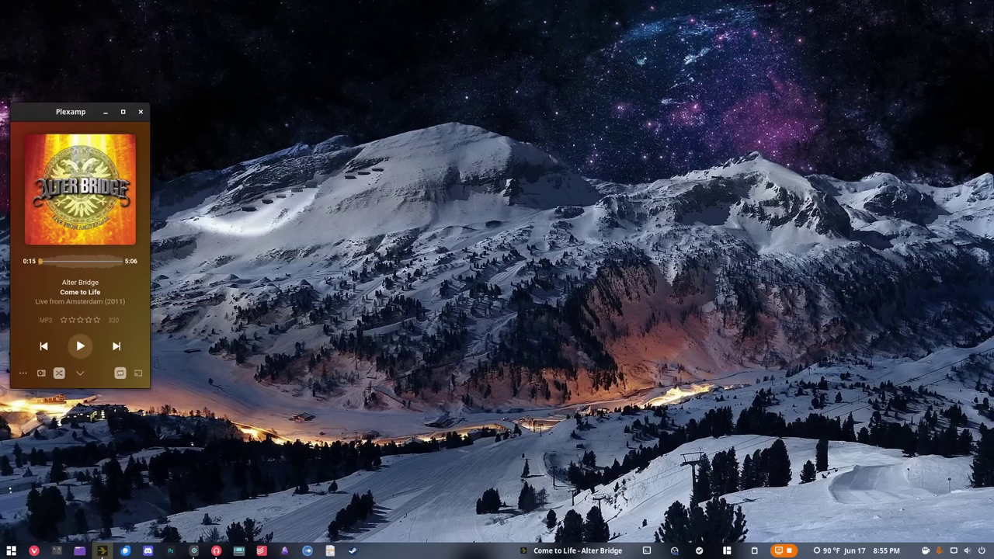
{"action": "key", "text": "alt+Tab"}
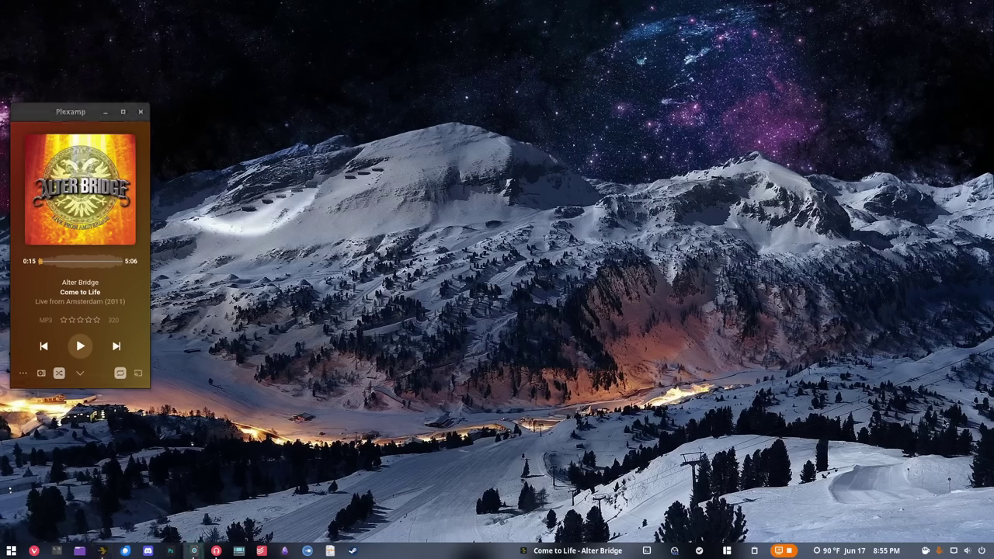